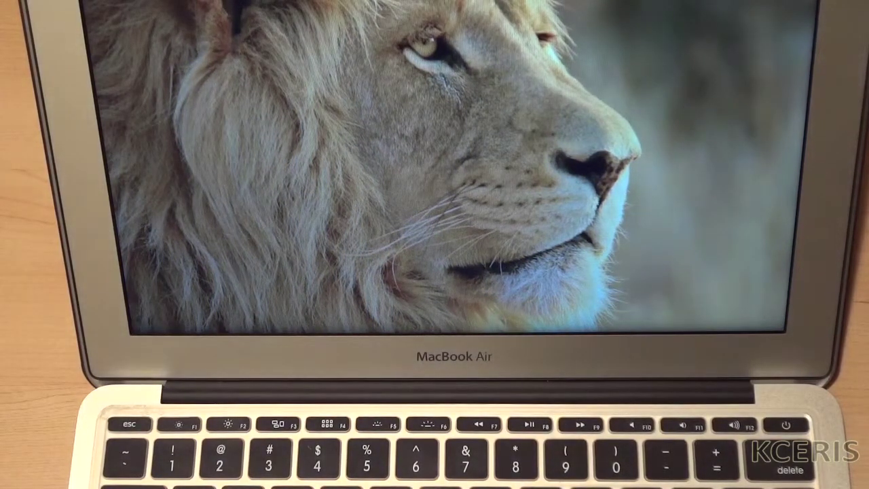
# - Mute the sound with the F10 key and choose Restart… from the Apple menu
pyautogui.press('F10')
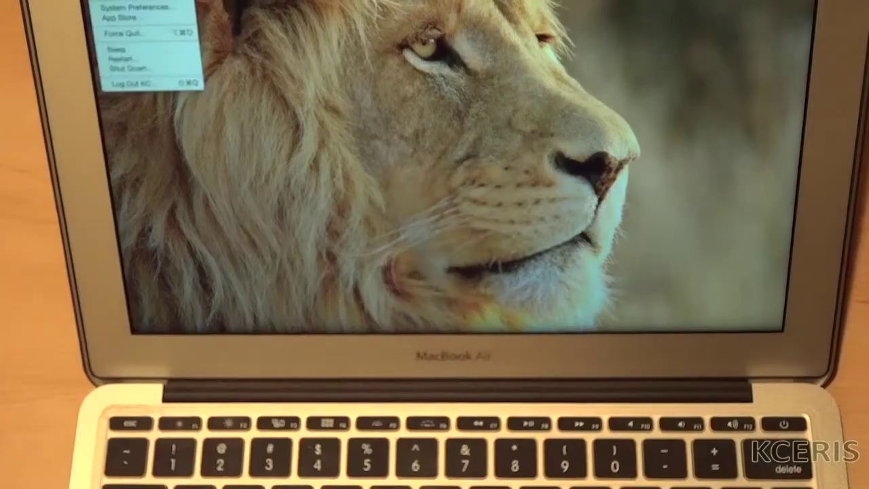
pyautogui.click(131, 60)
# - Confirm the Restart dialog so the muted MacBook Air reboots to the desktop
pyautogui.press('Return')
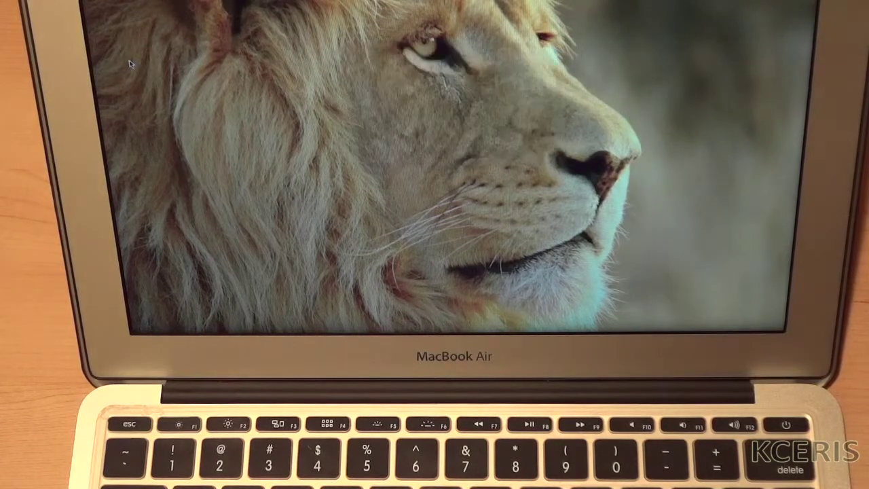